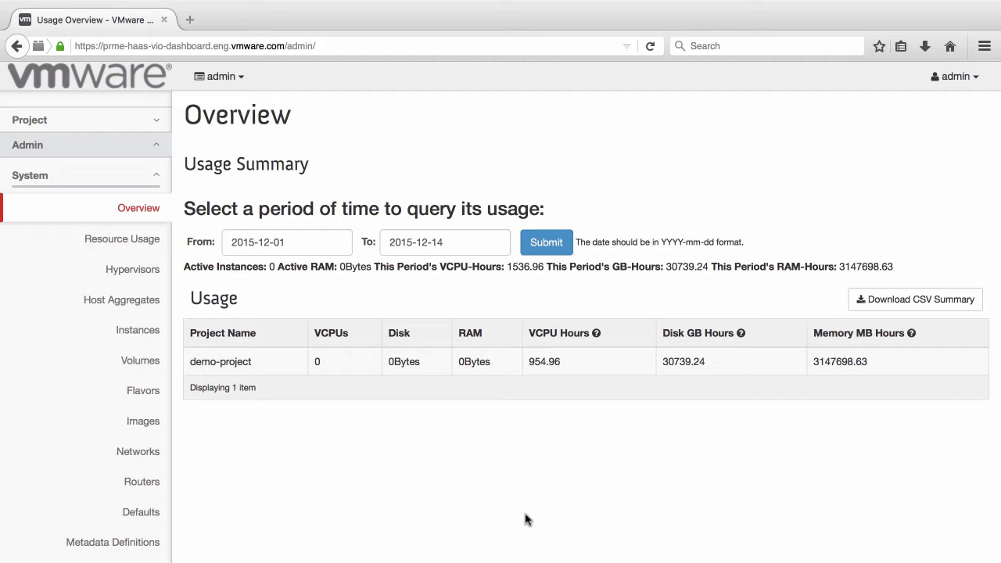
# - Open the Update Metadata dialog for the windows-2008-r2 image from the Images list
pyautogui.click(144, 420)
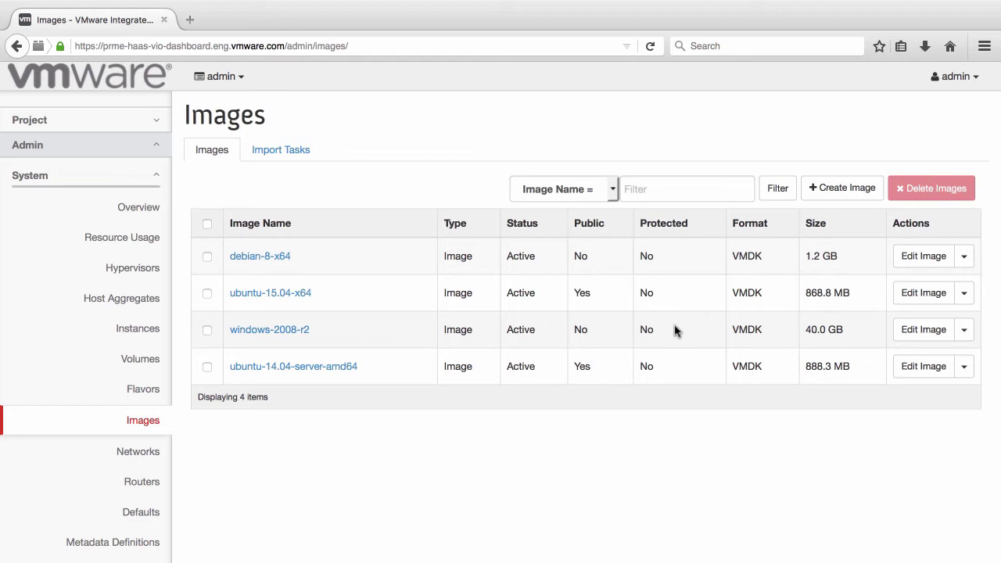
pyautogui.click(964, 330)
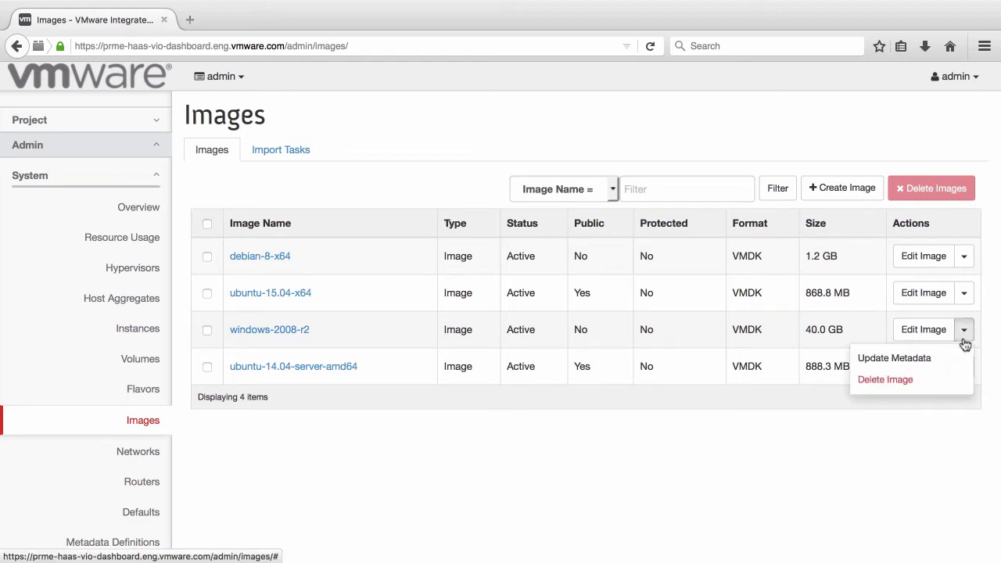
pyautogui.click(894, 358)
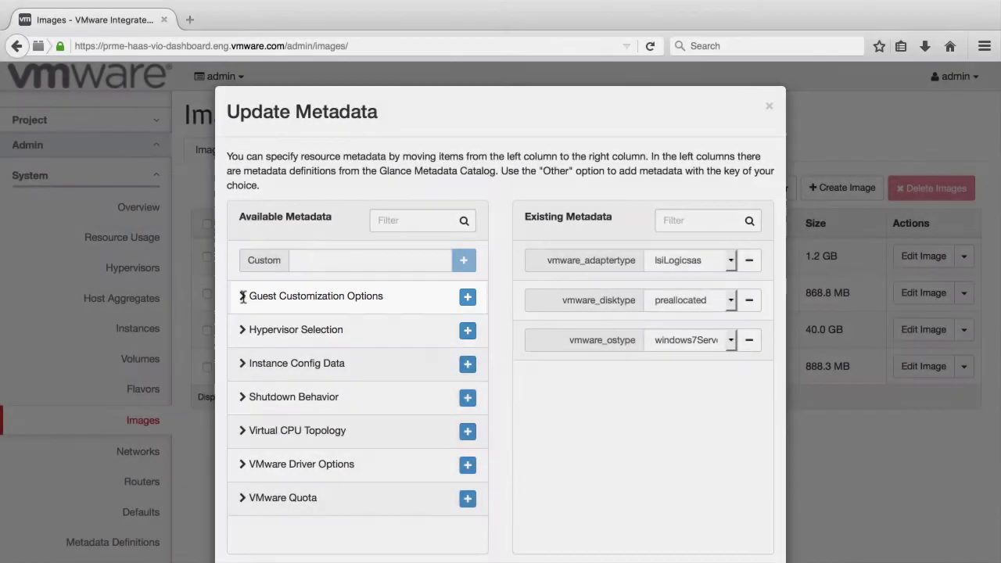
# - Add the 'Windows workgroup to join' property with value VIORocks to the image metadata and save
pyautogui.click(244, 296)
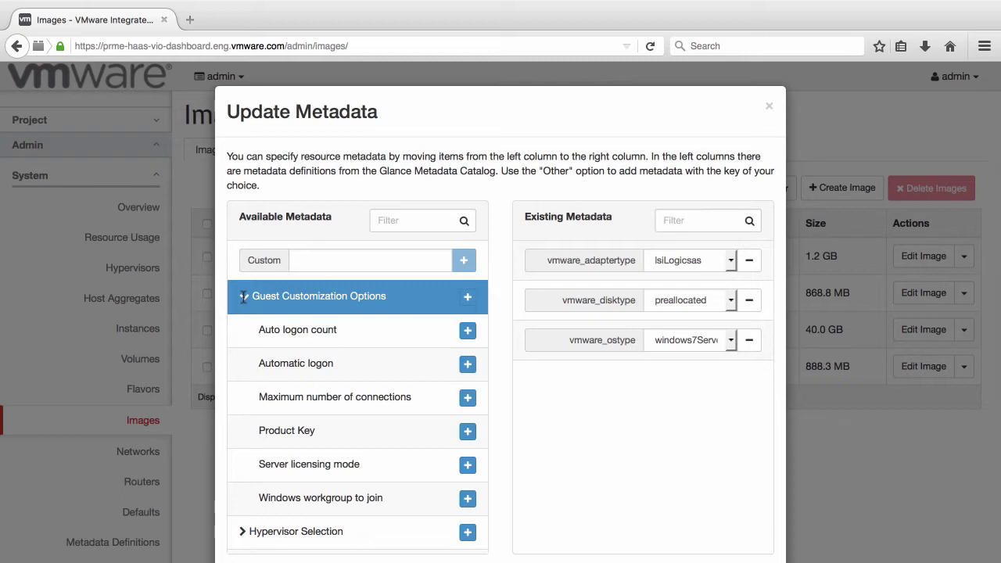
pyautogui.click(344, 511)
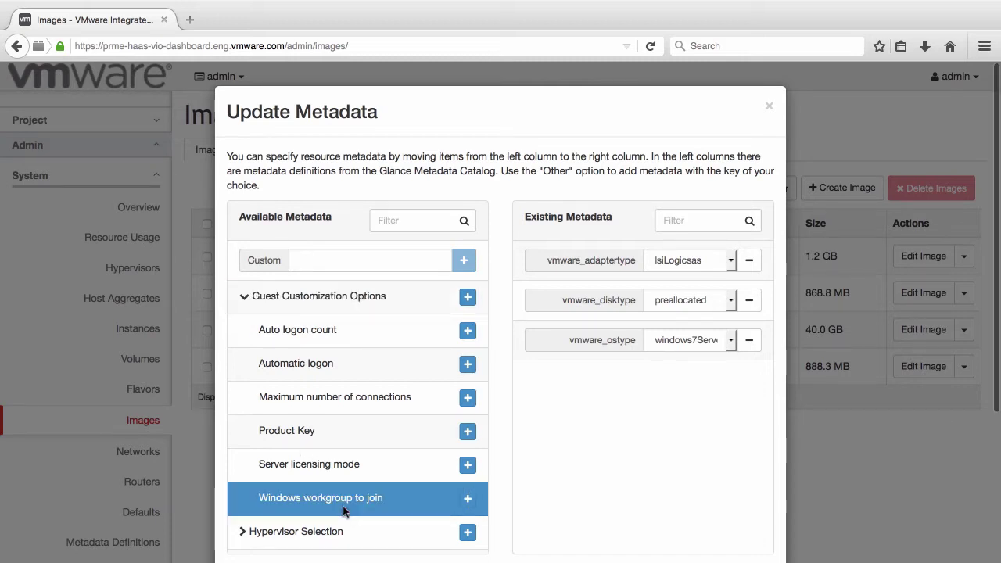
pyautogui.click(468, 499)
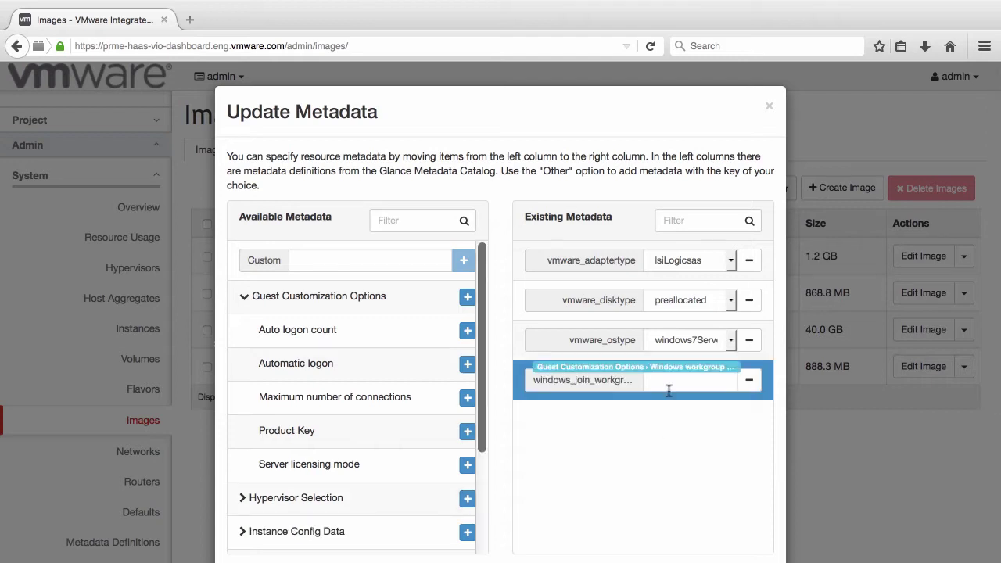
pyautogui.write('VIORocks')
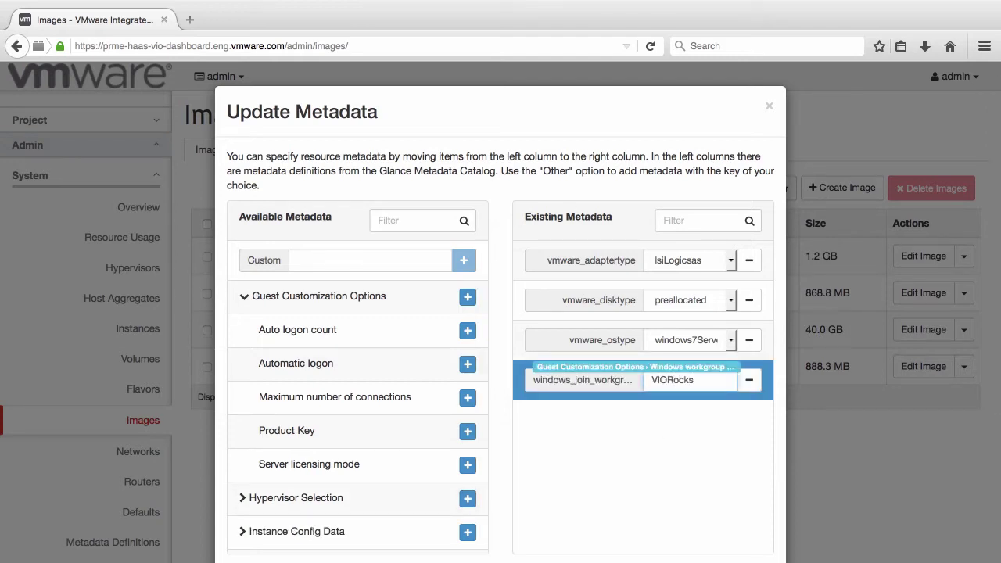
pyautogui.scroll(-3, 701, 429)
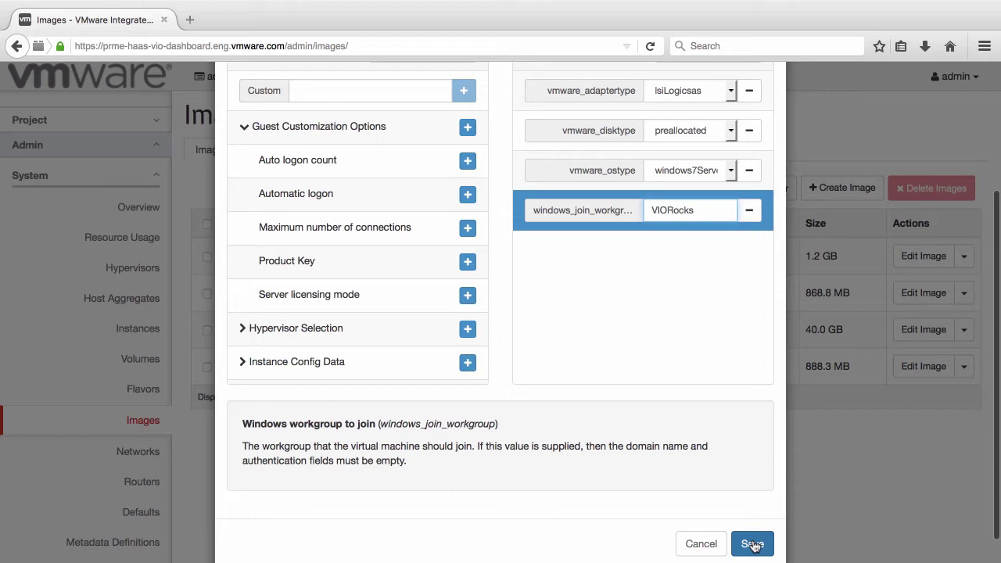
pyautogui.click(753, 544)
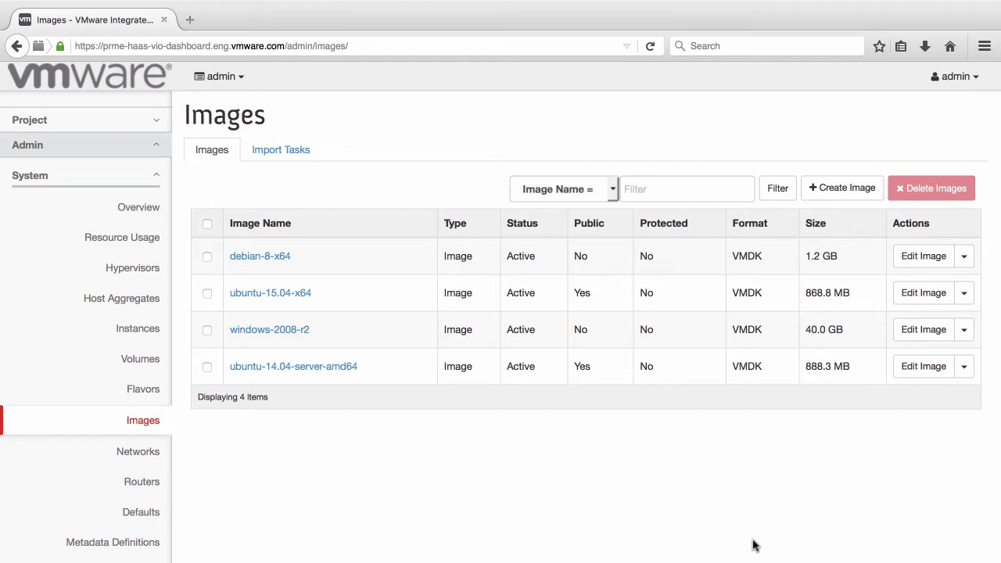
# - Sign out of the admin account and log in as the demo project's user with its password
pyautogui.click(974, 78)
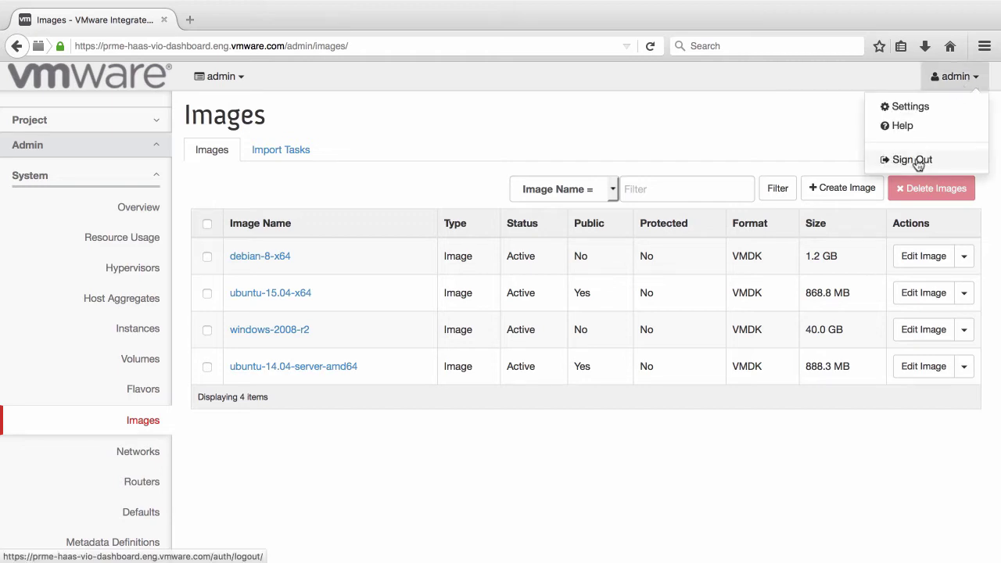
pyautogui.click(917, 160)
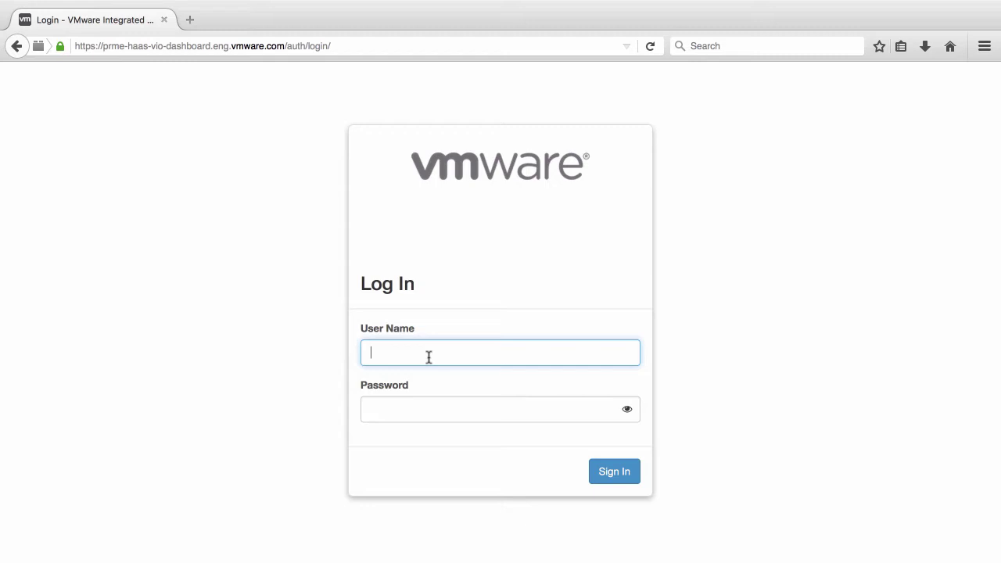
pyautogui.write('demo-user')
pyautogui.press('Tab')
pyautogui.write('VMware1!')
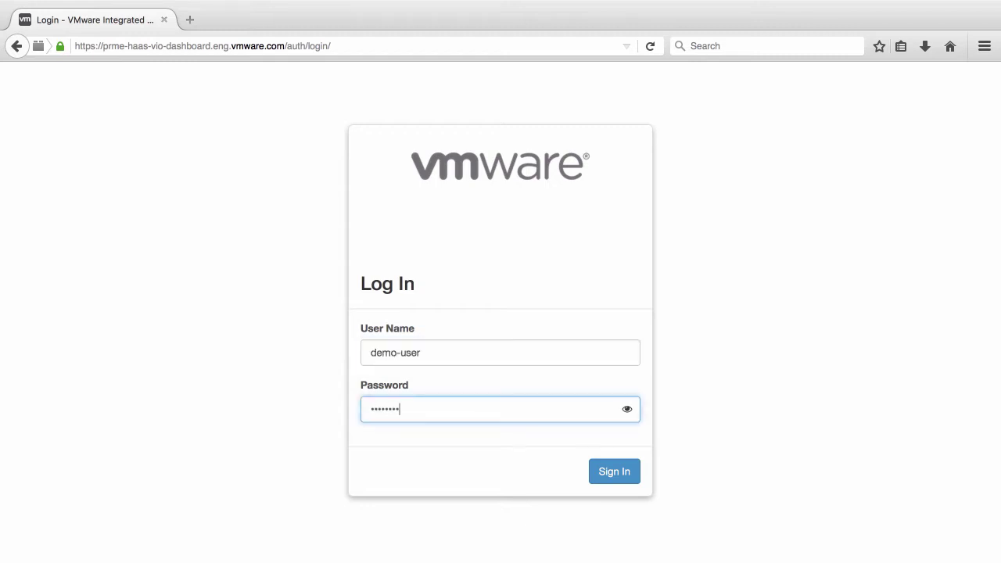
pyautogui.press('Return')
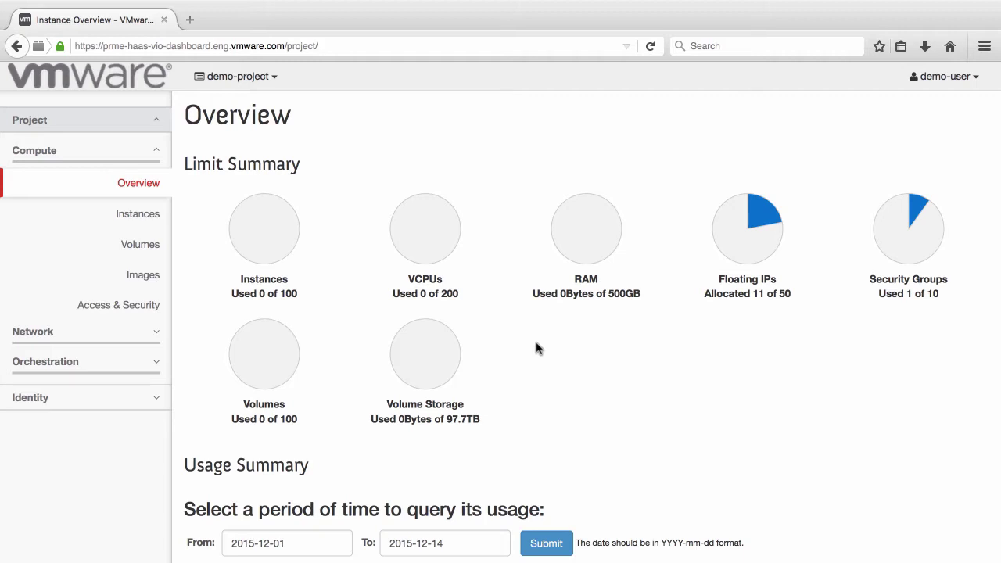
# - Start a new instance named windows01 with flavor m1.medium, booting from the windows-2008-r2 image
pyautogui.click(136, 216)
pyautogui.click(937, 160)
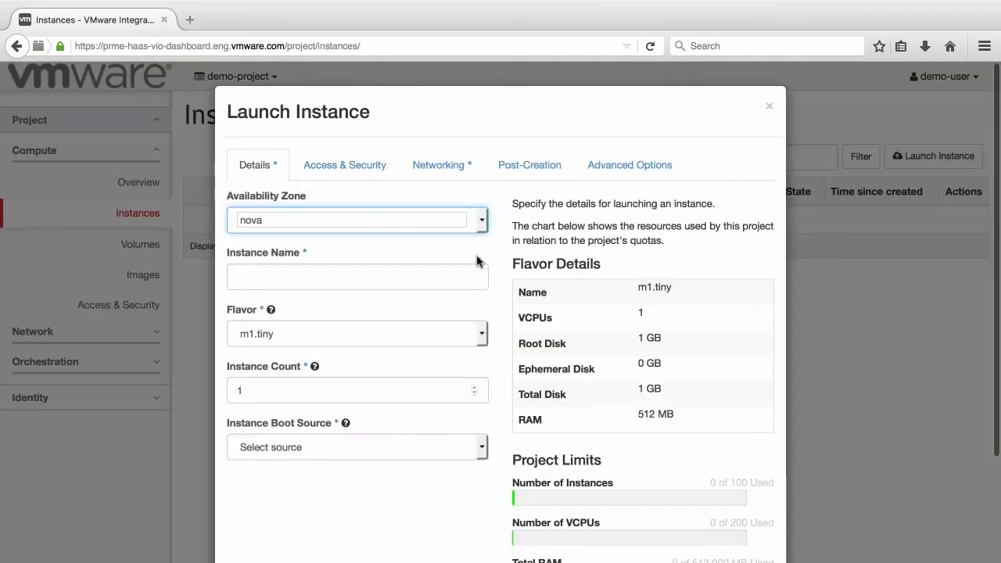
pyautogui.click(476, 275)
pyautogui.write('windows01')
pyautogui.click(328, 335)
pyautogui.click(257, 379)
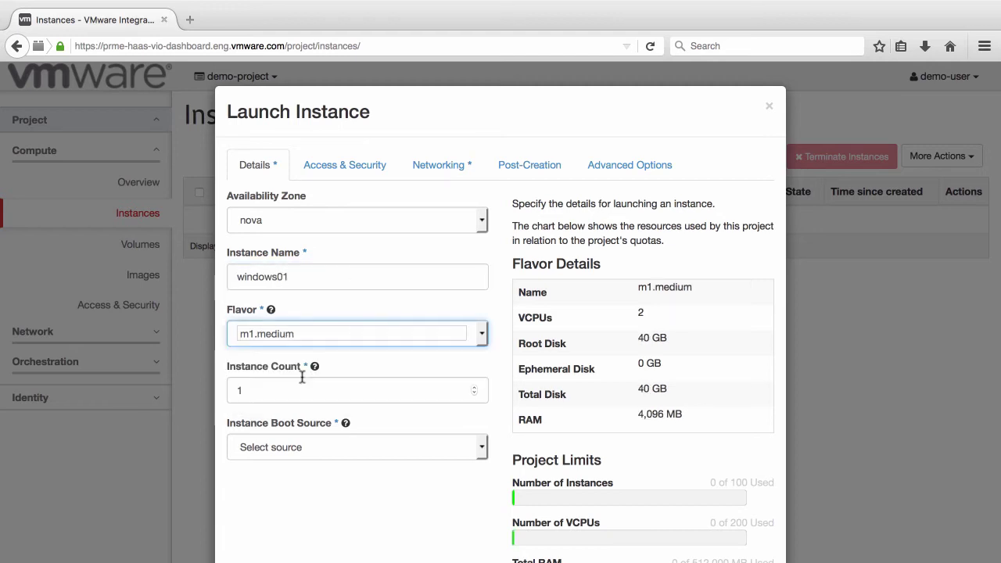
pyautogui.click(277, 447)
pyautogui.click(313, 481)
pyautogui.click(340, 504)
pyautogui.click(369, 490)
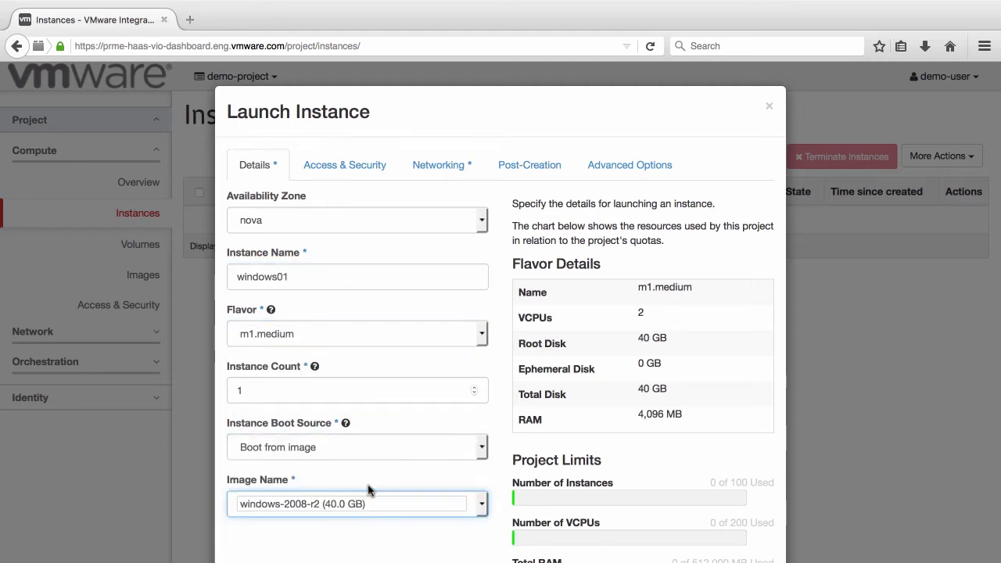
# - Set and confirm the instance's admin password in the access and security settings
pyautogui.click(353, 177)
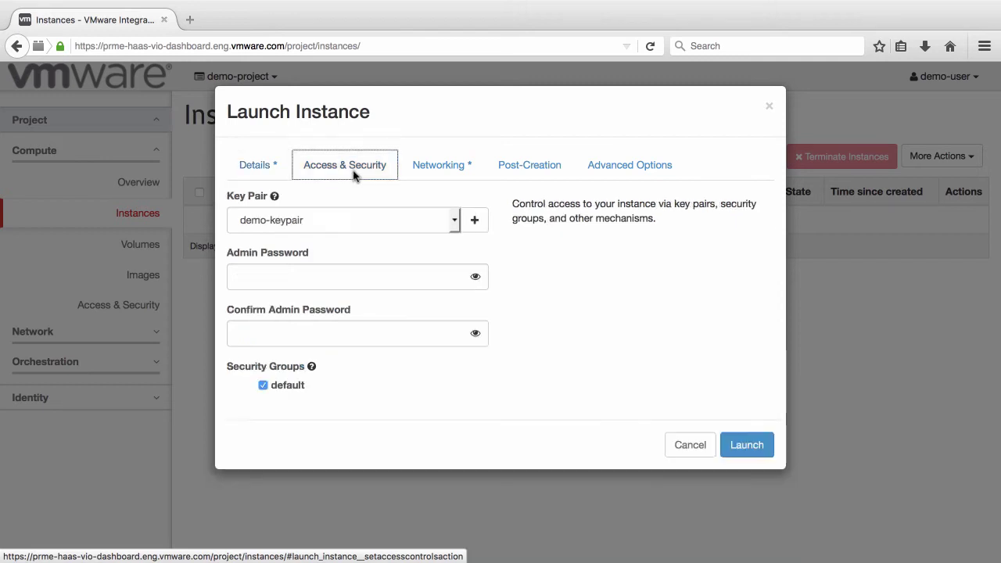
pyautogui.click(352, 277)
pyautogui.write('********')
pyautogui.press('Tab')
pyautogui.write('********')
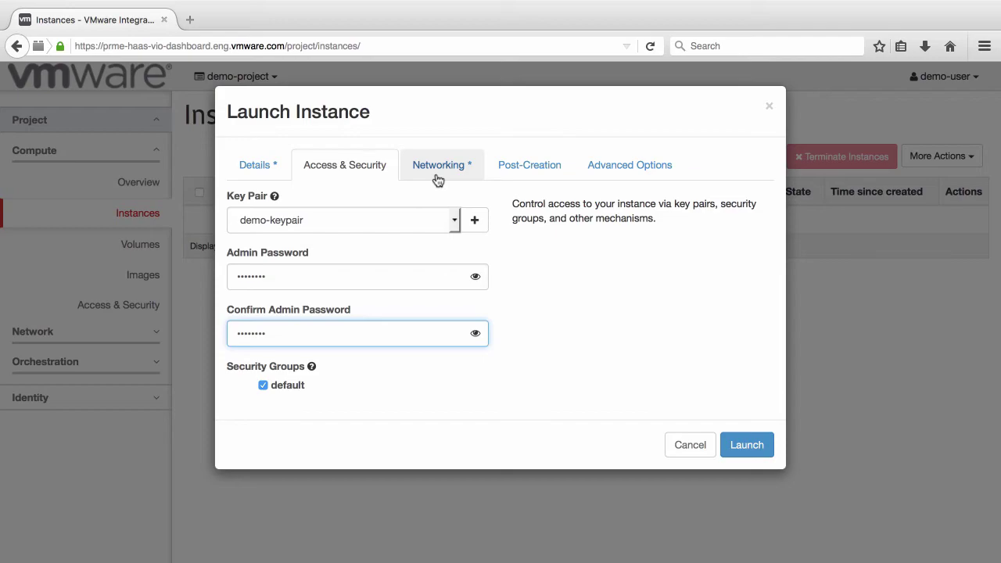
pyautogui.click(438, 166)
# - Launch windows01 and associate floating IP 10.115.96.22 with it
pyautogui.click(771, 364)
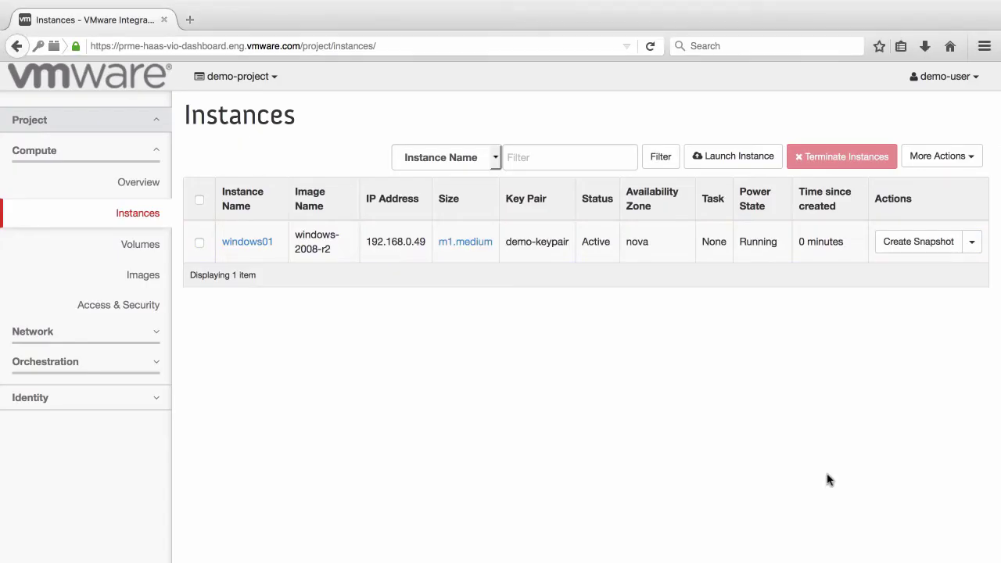
pyautogui.click(971, 242)
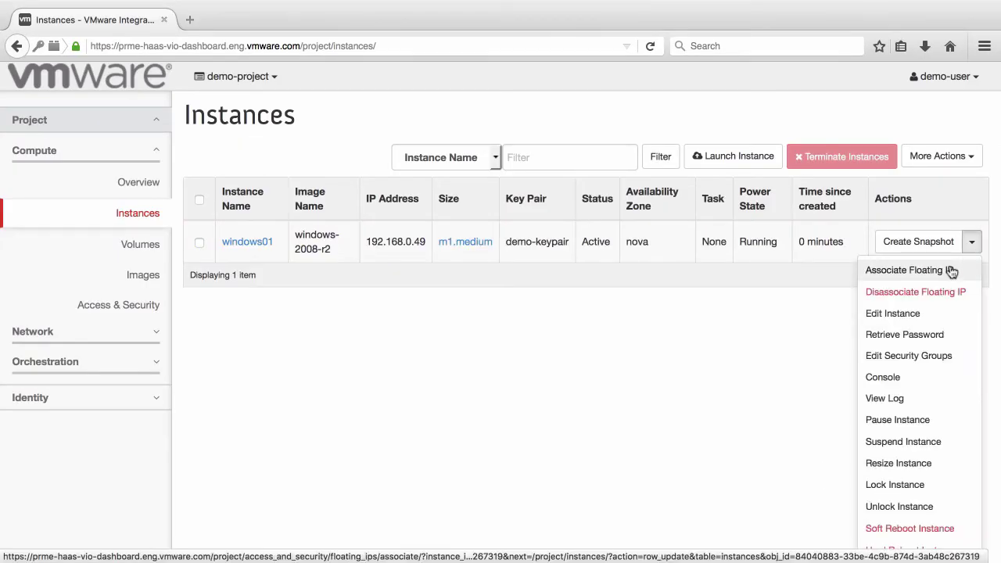
pyautogui.click(952, 270)
pyautogui.click(399, 220)
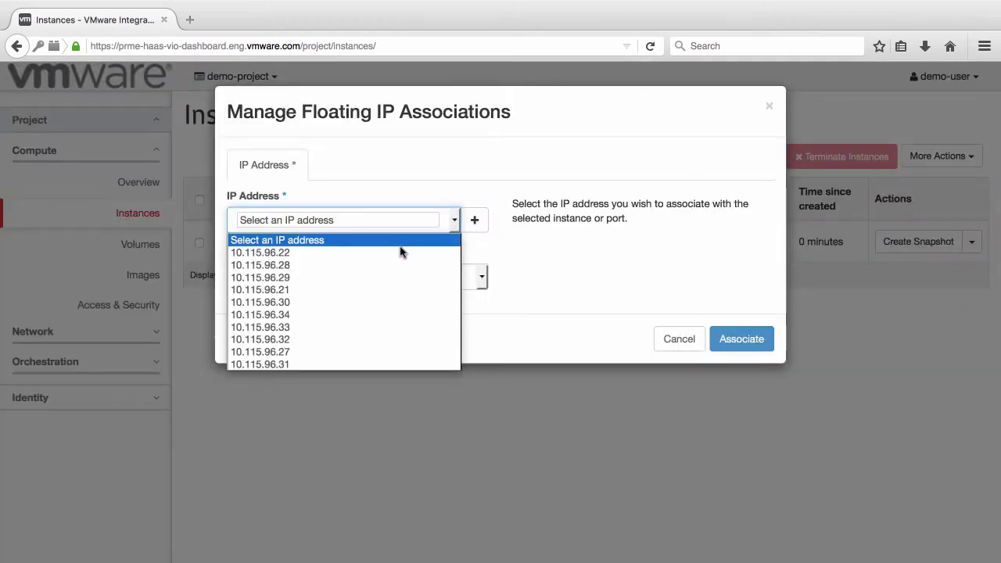
pyautogui.click(402, 250)
pyautogui.click(745, 342)
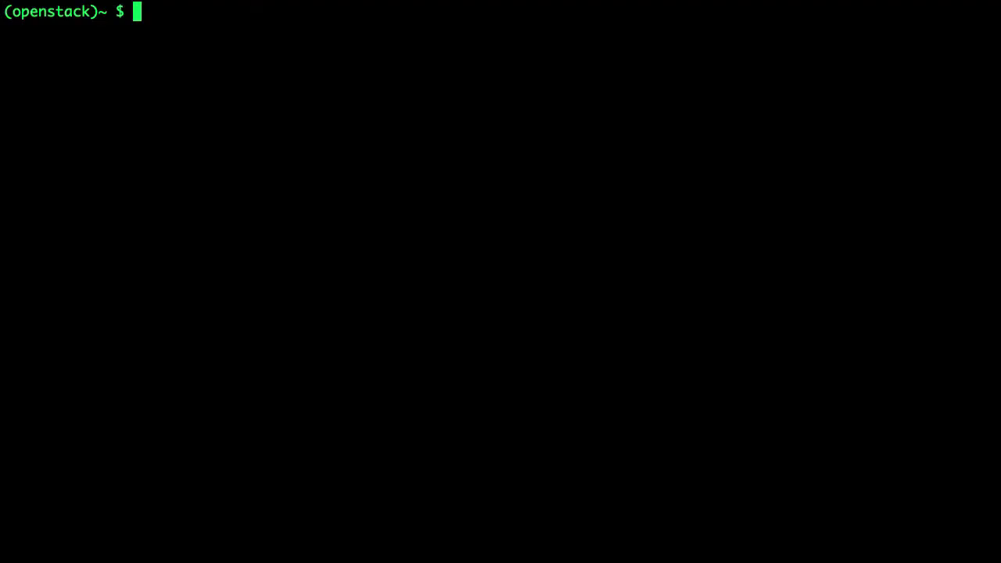
# - Run glance image-list, then glance image-show with the windows-2008-r2 image ID
pyautogui.write('glanc')
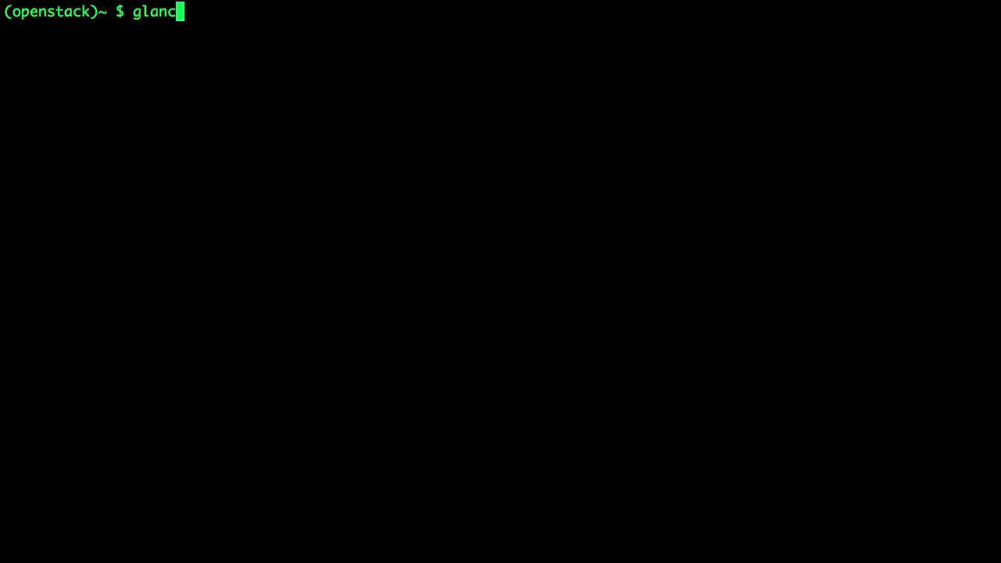
pyautogui.write('e image-list')
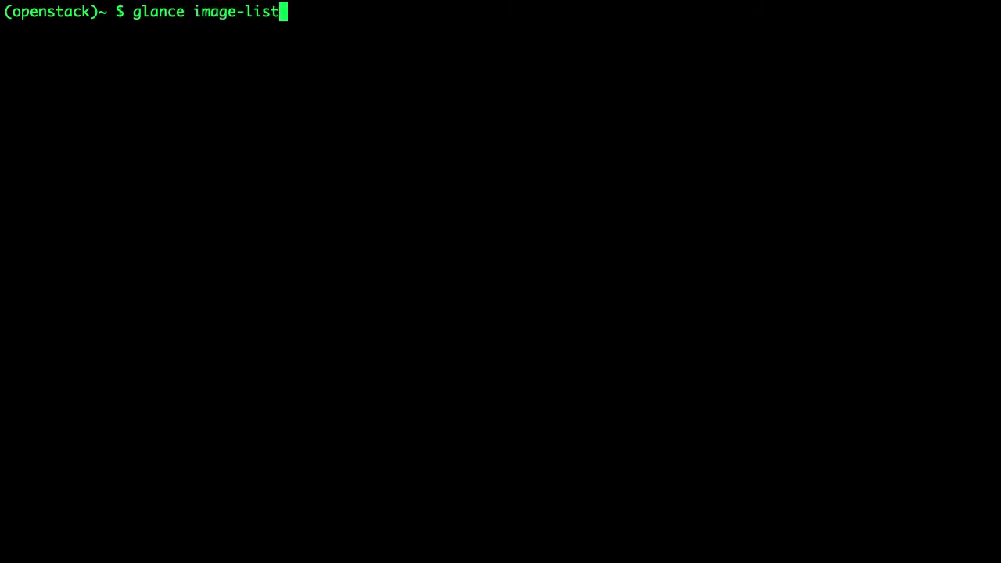
pyautogui.press('Return')
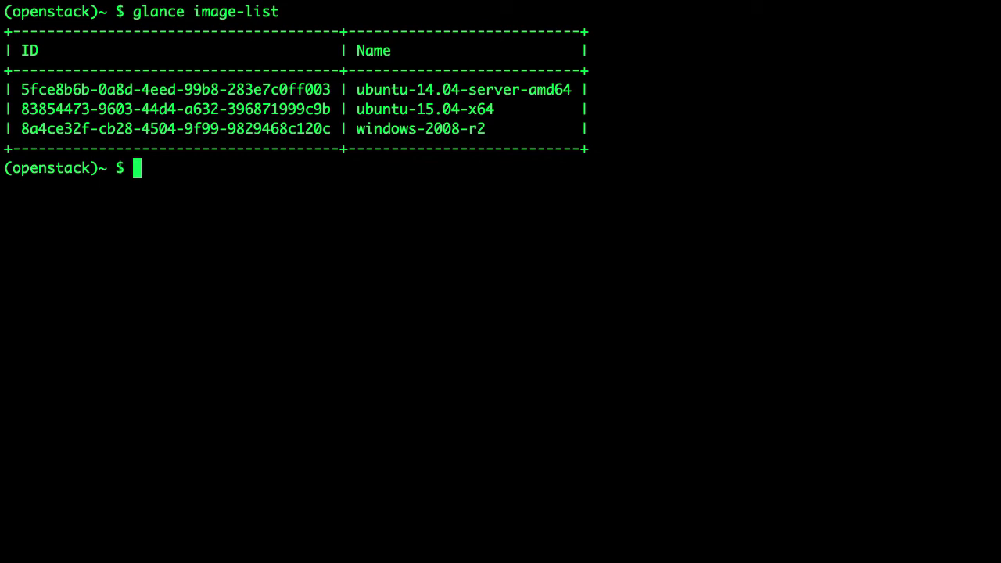
pyautogui.write('glance image-show')
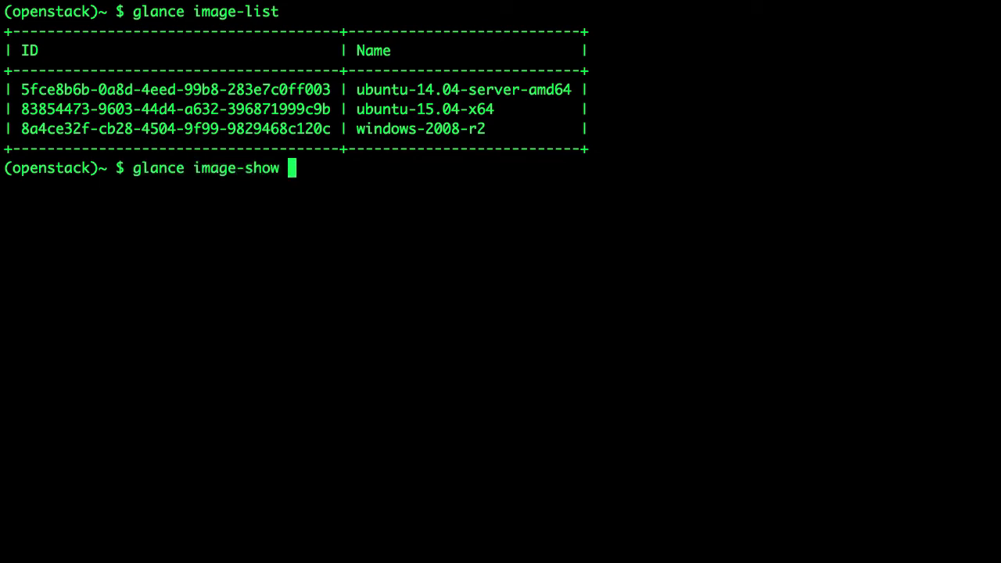
pyautogui.write('8a4ce32f-cb28-4504-9f99-9829468c120c')
pyautogui.press('Return')
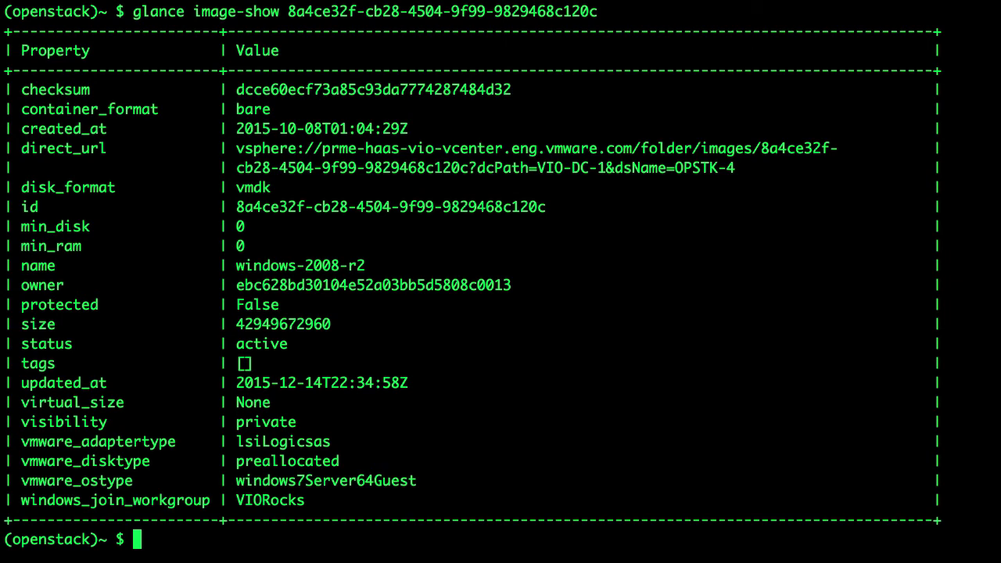
# - Run glance image-update setting windows_join_workgroup=CLIRocks on image 8a4ce32f-cb28-4504-9f99-9829468c120c
pyautogui.write('glance ima')
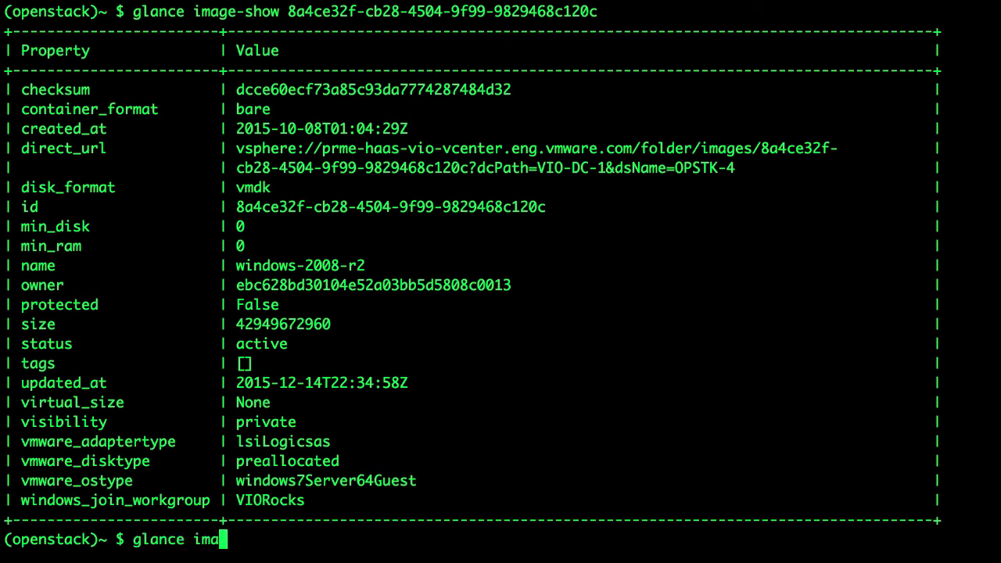
pyautogui.write('ge-update --property')
pyautogui.moveTo(21, 501); pyautogui.dragTo(209, 501)
pyautogui.write('windows_join_workgroup')
pyautogui.write('=CLIRocks 8a4ce32f-cb28-4504-9f99-9829468c120c')
pyautogui.press('Return')
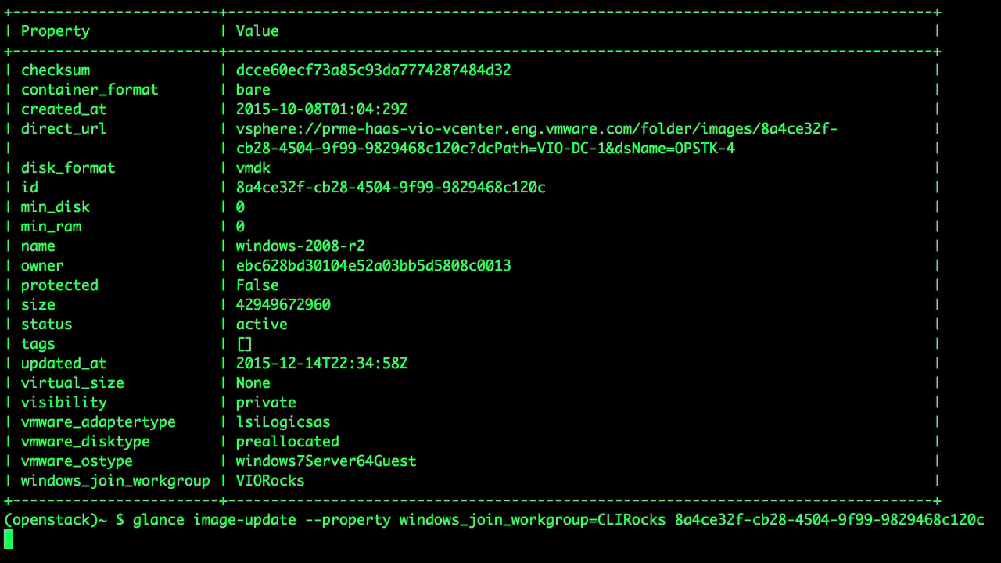